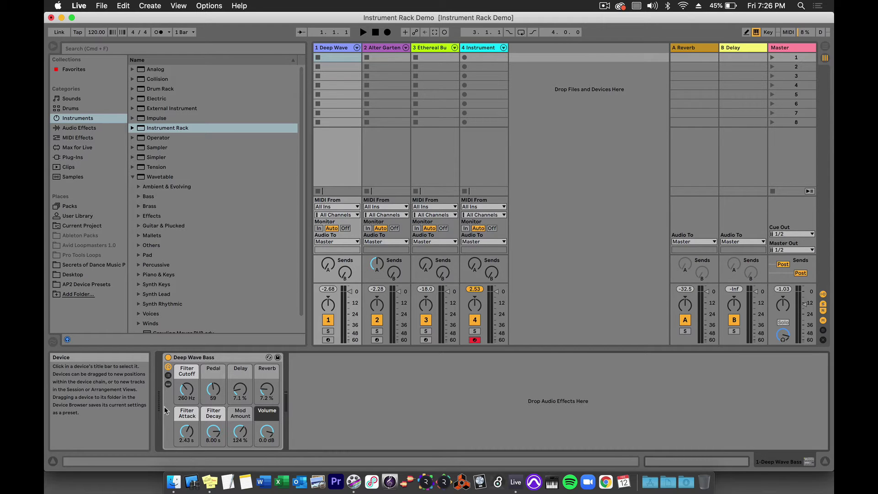
Browse the Instrument Rack presets in the browser, including those in the Experimental folder, and collapse that folder.
click(132, 128)
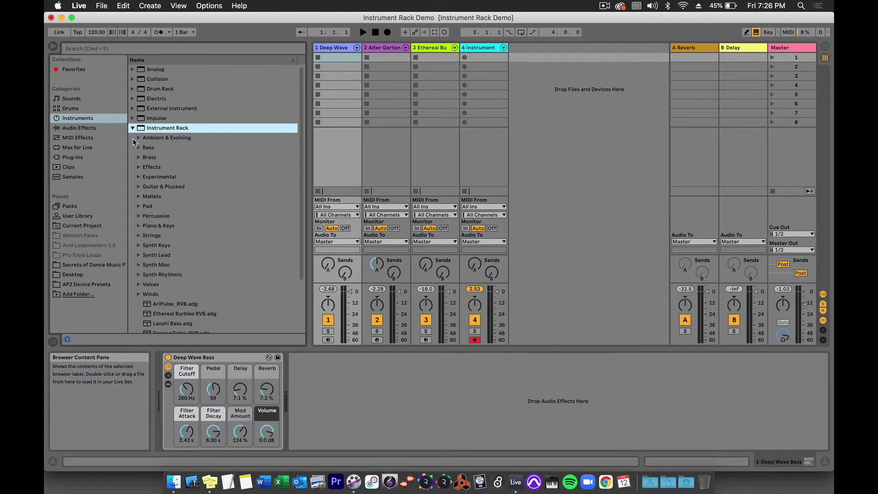
scroll(132, 138, down, 3)
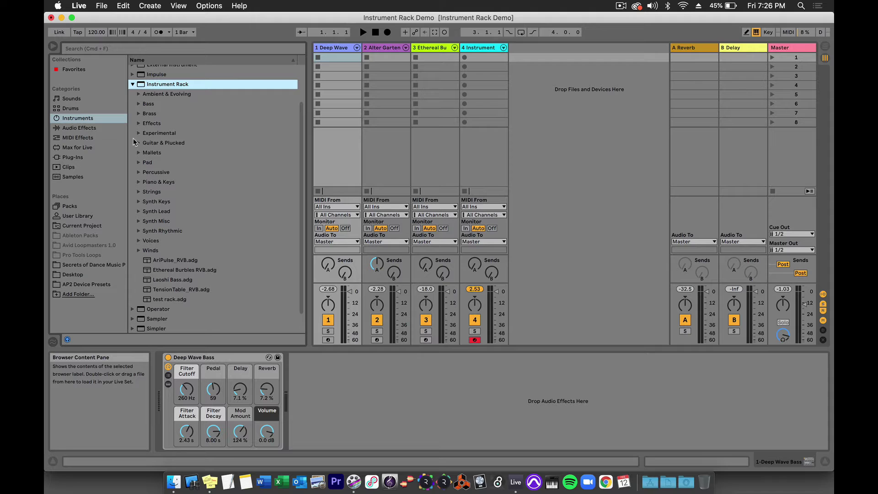
click(139, 133)
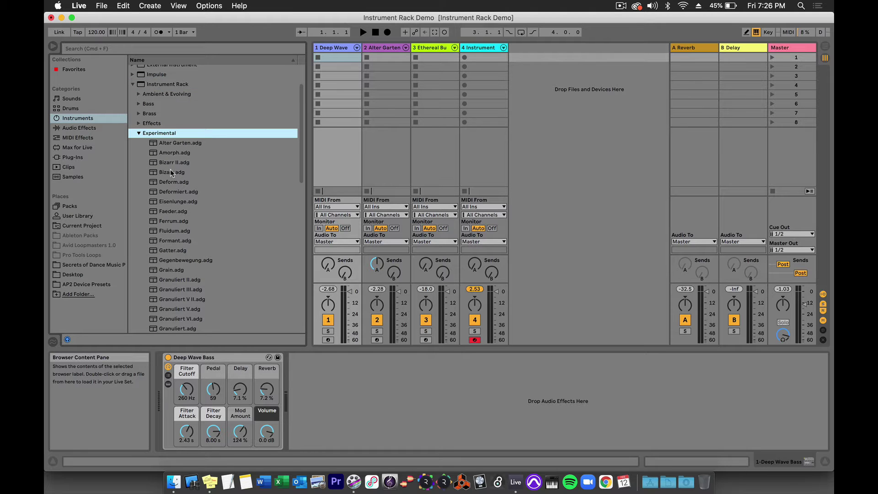
scroll(170, 169, down, 3)
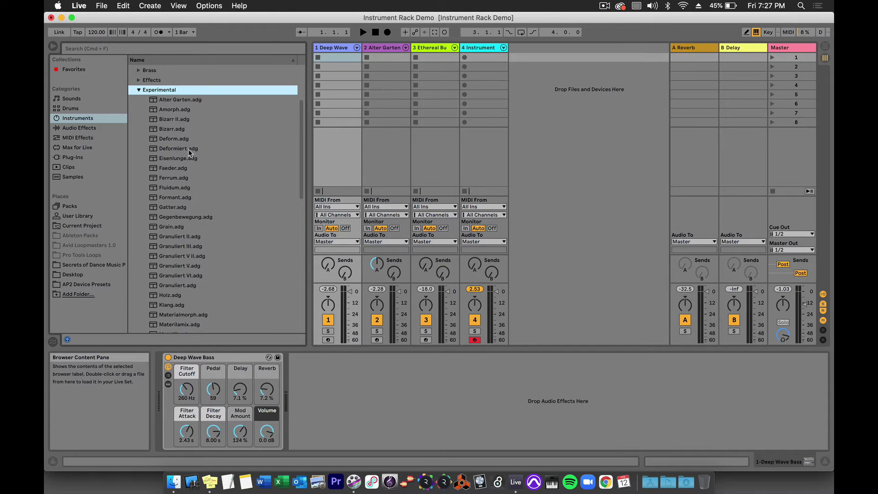
click(139, 90)
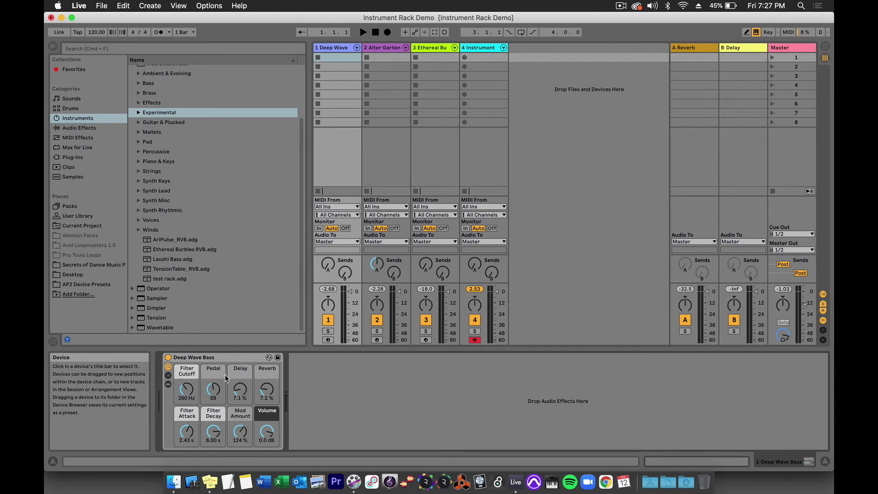
Show the Deep Wave Bass rack's chain list and devices, and examine its device chain from Wavetable through to the Limiter.
click(169, 376)
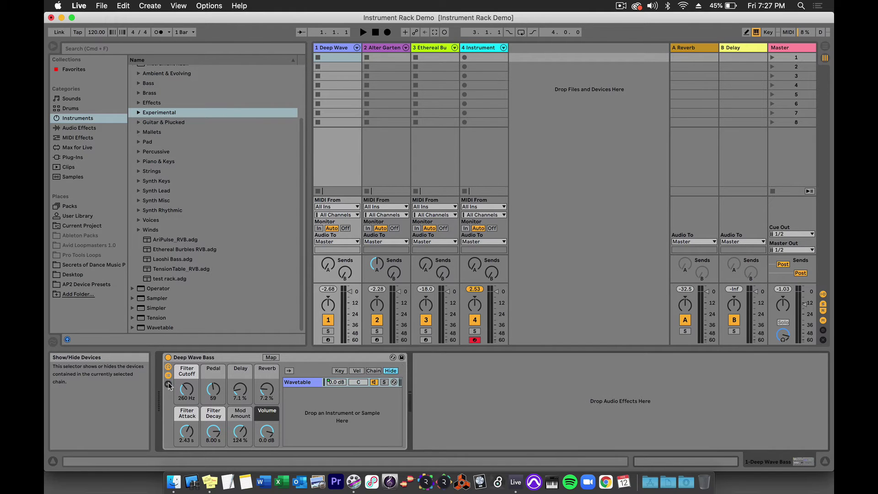
click(169, 386)
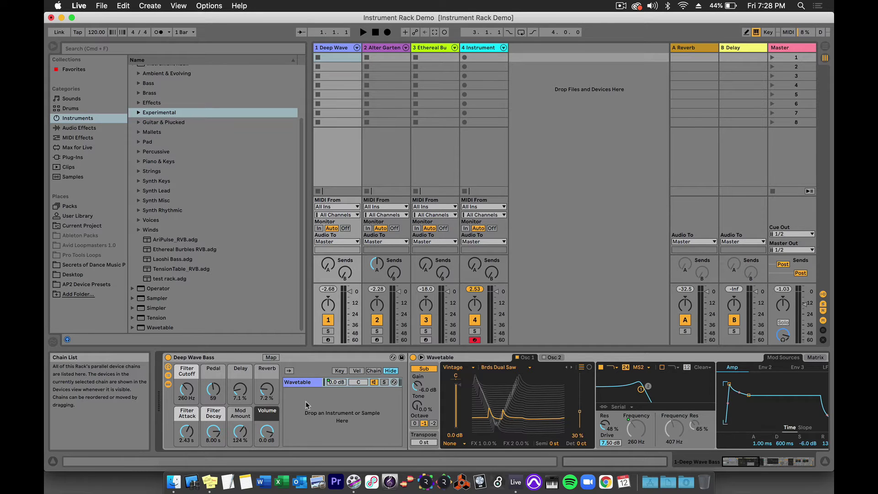
scroll(306, 402, right, 10)
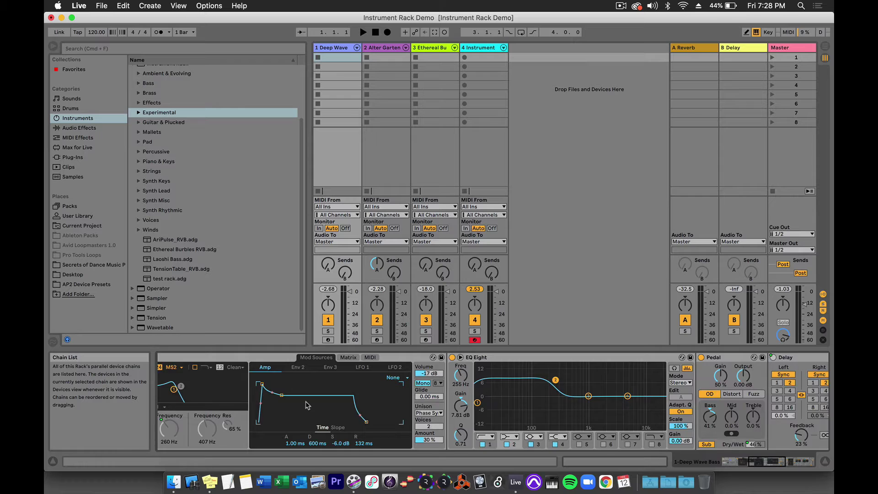
scroll(307, 406, right, 15)
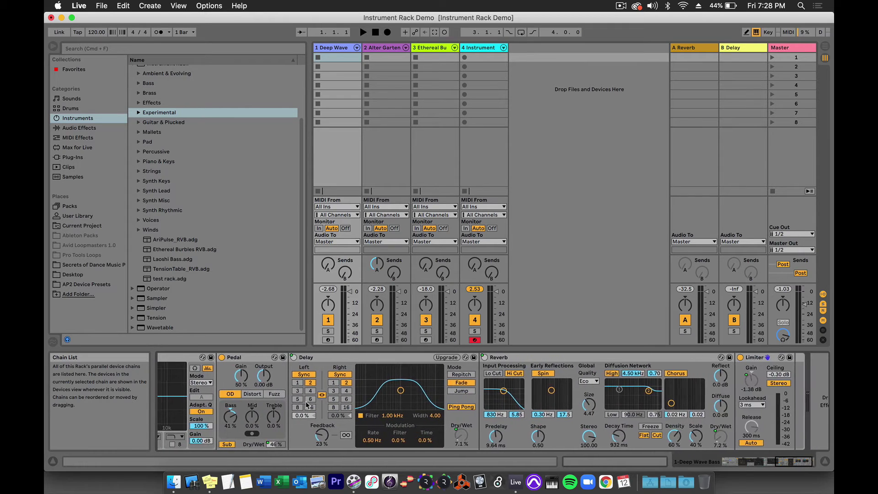
scroll(307, 405, left, 8)
scroll(308, 406, right, 8)
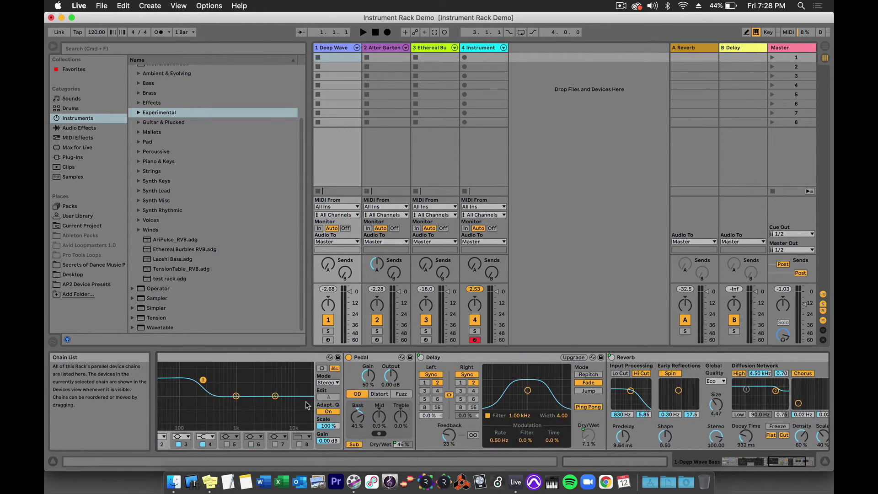
scroll(307, 405, right, 3)
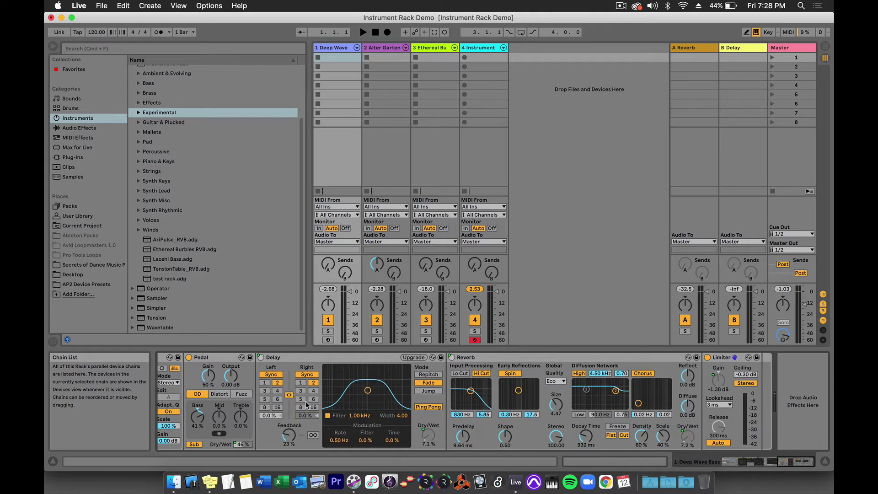
Check which macros control the Limiter's gain, the Reverb's dry/wet and the Delay's on/off switch in the Deep Wave Bass chain.
click(710, 384)
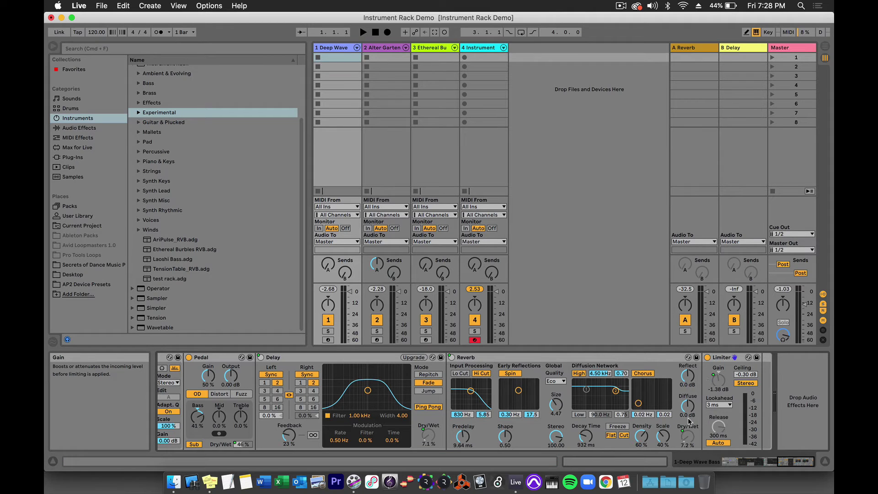
click(717, 378)
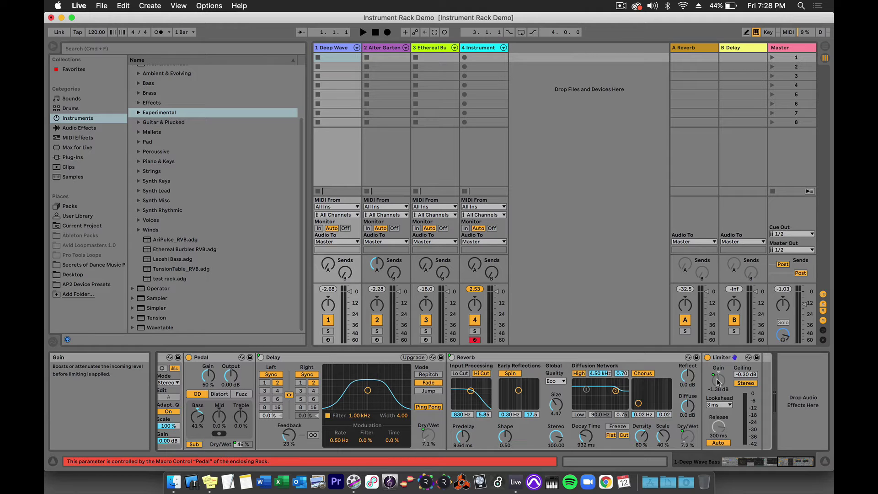
click(687, 439)
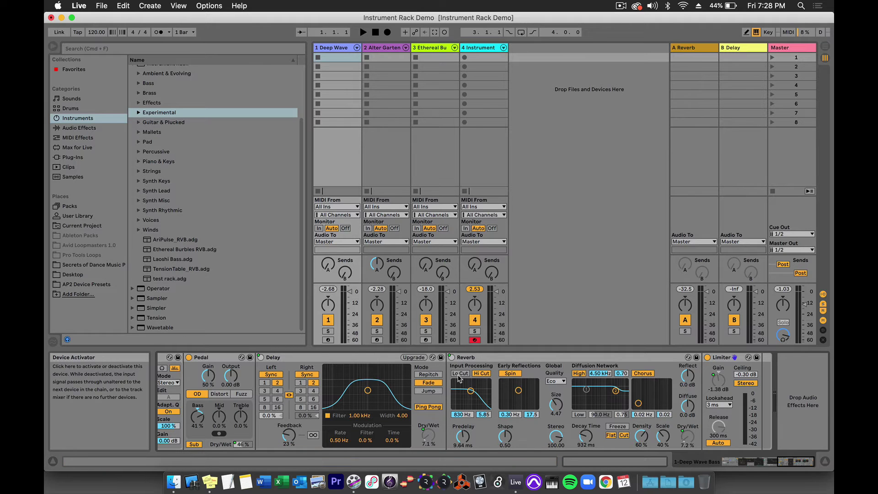
scroll(460, 379, left, 5)
scroll(460, 379, left, 2)
click(370, 359)
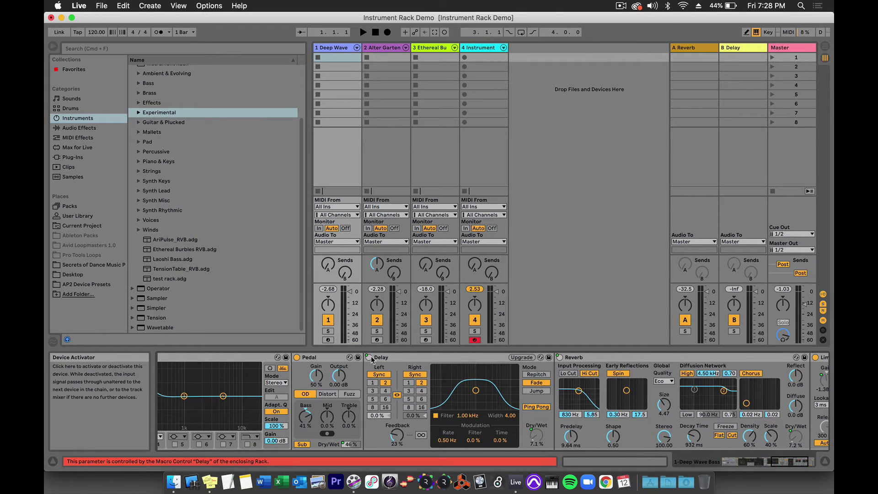
Hide the Deep Wave Bass rack's chain list and devices, leaving only its macro controls shown.
scroll(382, 380, left, 12)
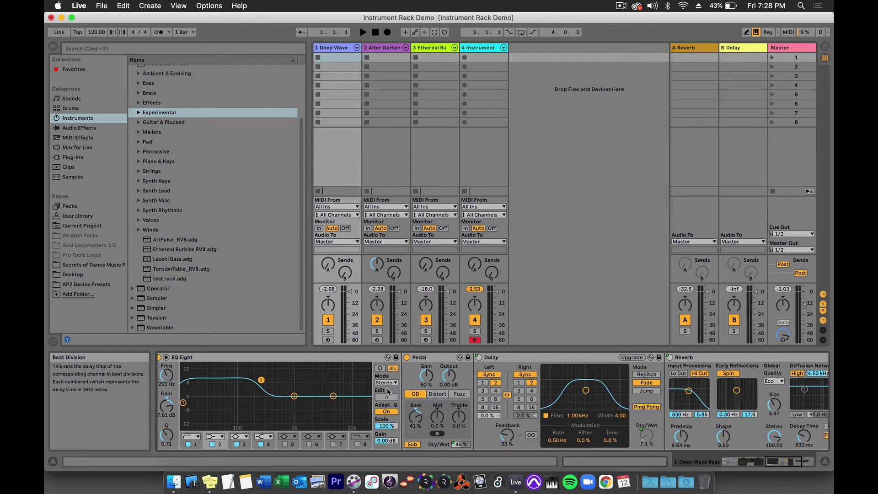
scroll(388, 392, left, 20)
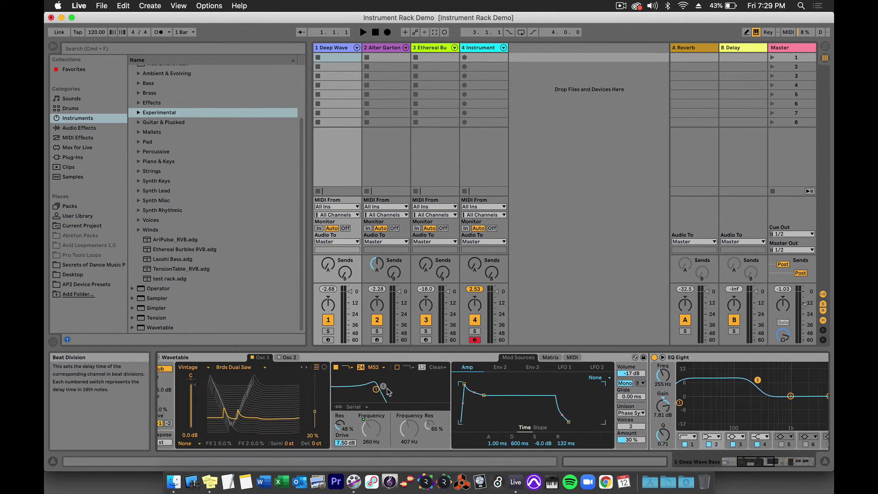
scroll(388, 392, left, 10)
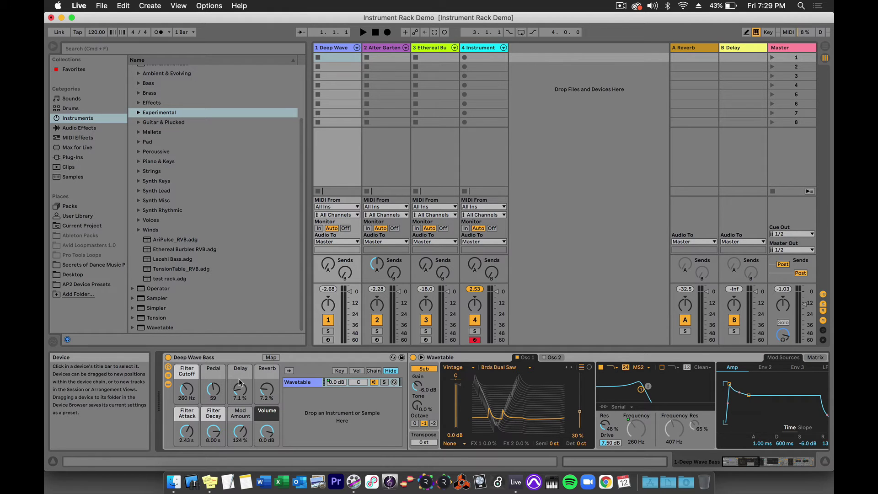
click(168, 375)
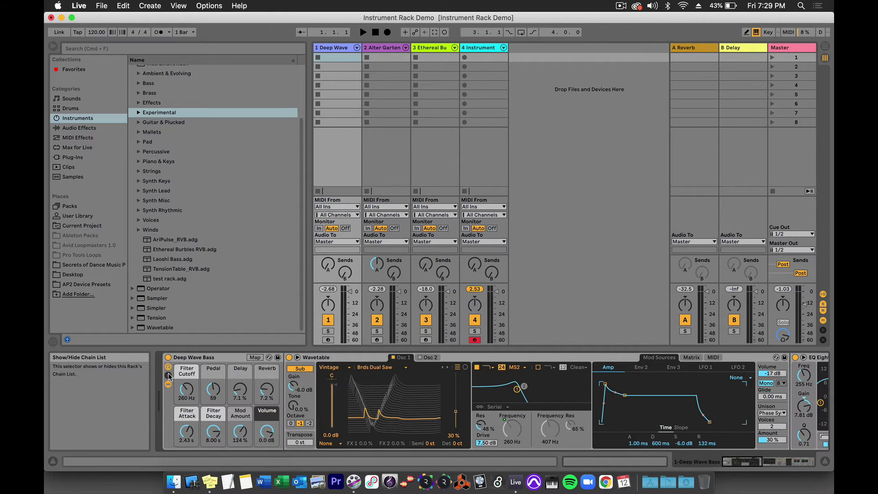
click(168, 384)
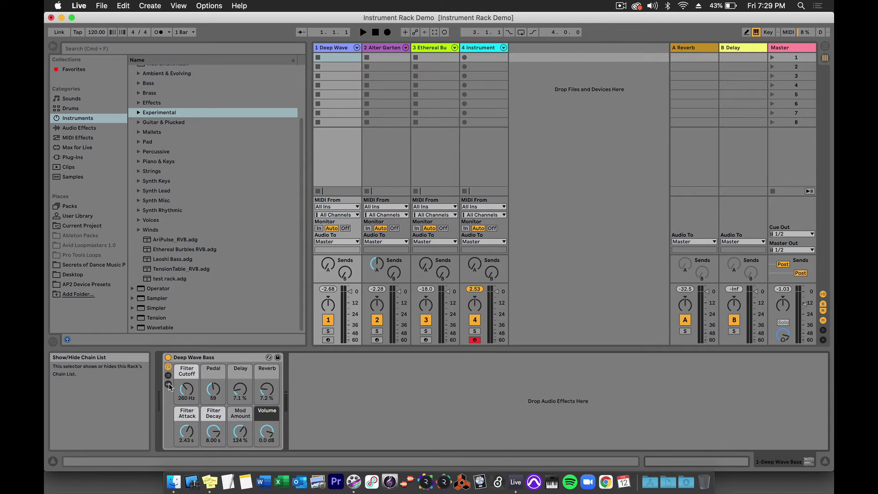
Lower the Deep Wave Bass rack's Filter Cutoff macro to 34.5 Hz and adjust its Pedal macro.
click(213, 399)
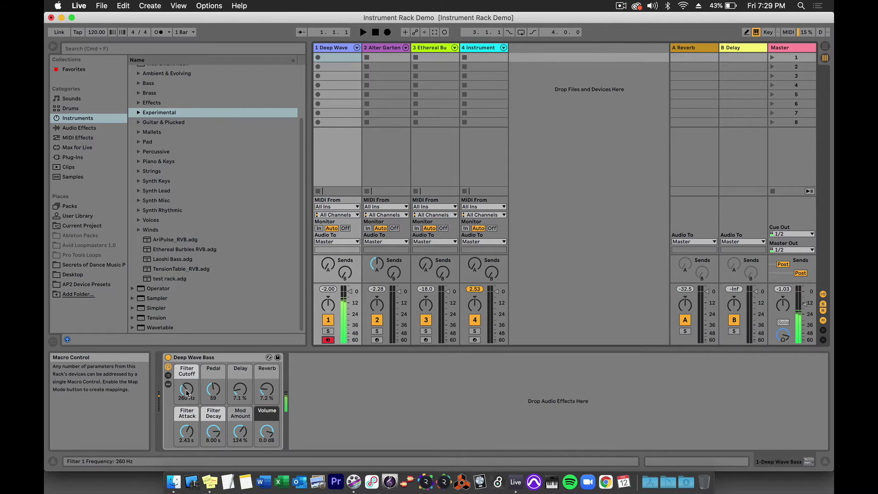
mouse_move(187, 393)
mouse_down()
mouse_move(187, 365)
mouse_move(187, 395)
mouse_up()
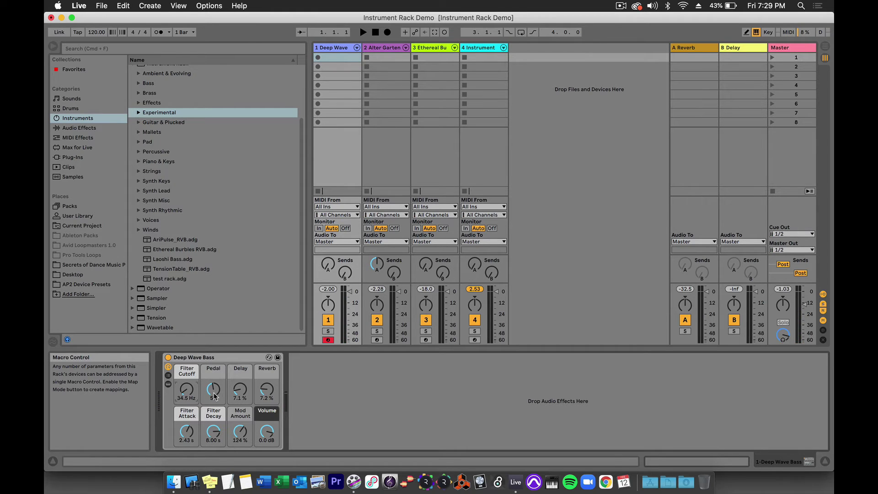
mouse_move(215, 396)
mouse_down()
mouse_move(215, 387)
mouse_move(215, 397)
mouse_up()
Select the Alter Garten track and view the Metallbottich, Metall Werkzeug and Simpler chains of its instrument rack in turn.
click(383, 47)
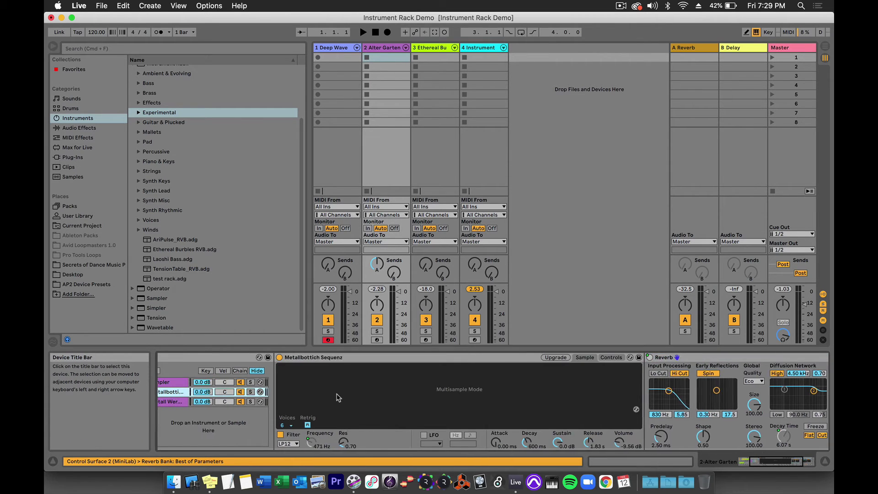
scroll(338, 398, left, 3)
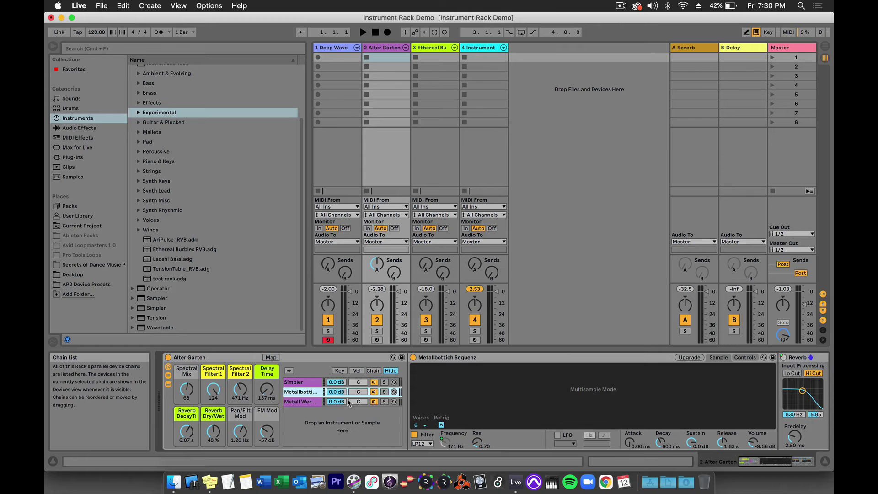
click(297, 393)
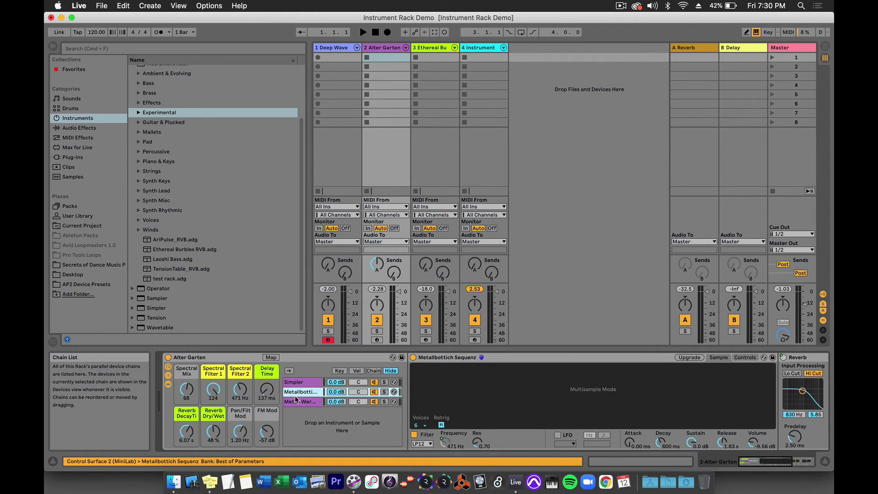
click(298, 403)
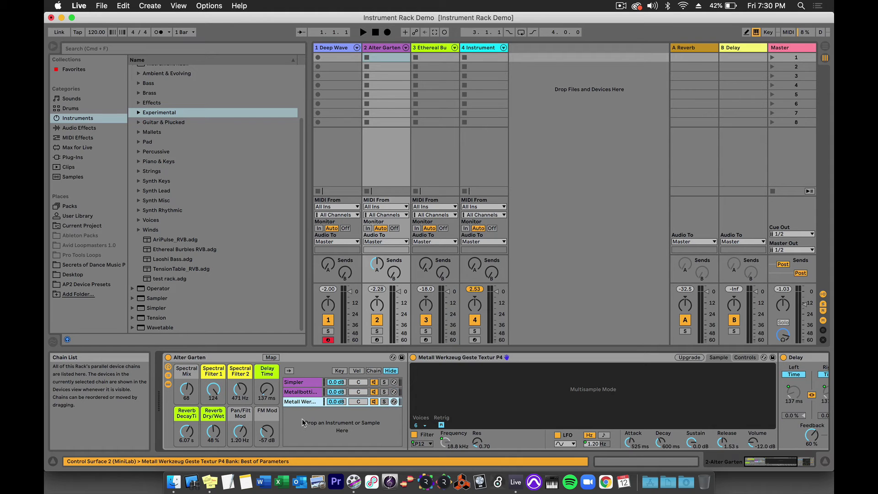
click(302, 393)
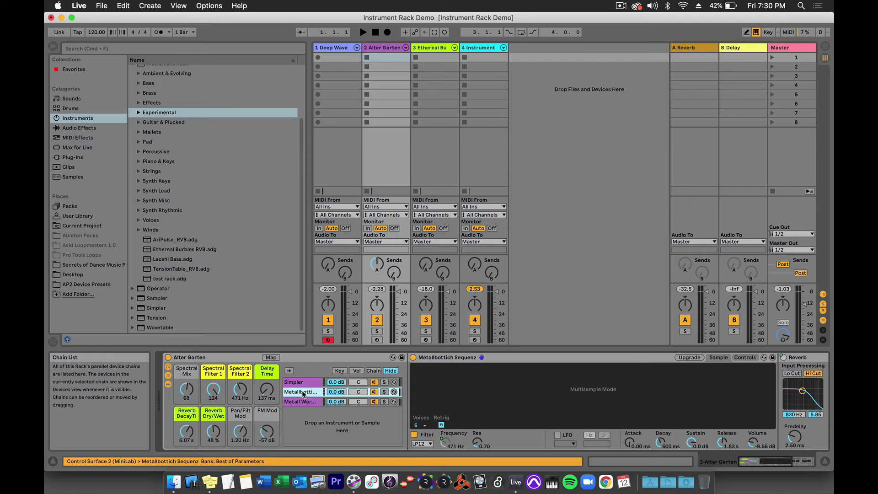
click(300, 382)
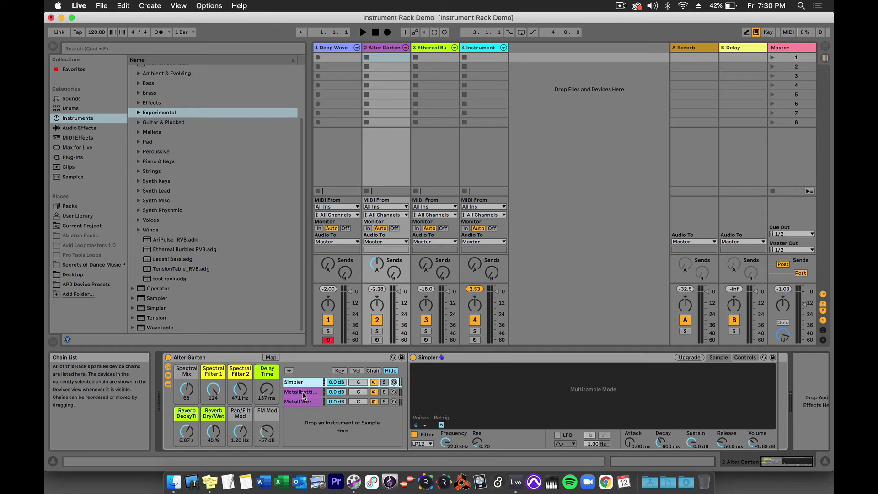
Examine the devices in the Alter Garten rack's Metallbottich chain, from the Simpler instrument through to its Reverb.
click(303, 392)
scroll(384, 411, right, 5)
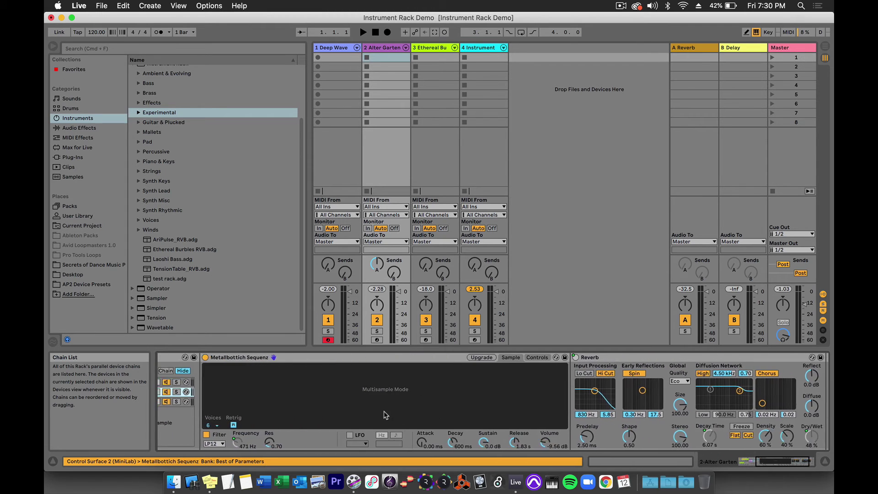
scroll(384, 415, right, 2)
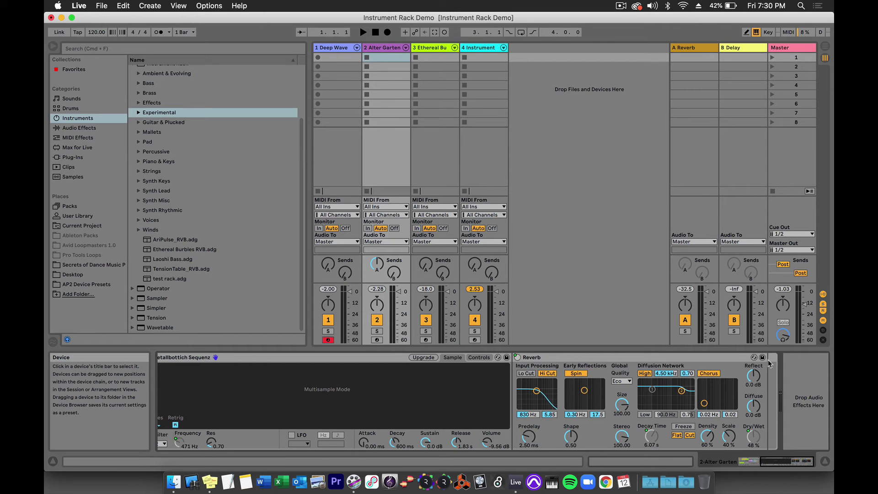
scroll(609, 406, left, 6)
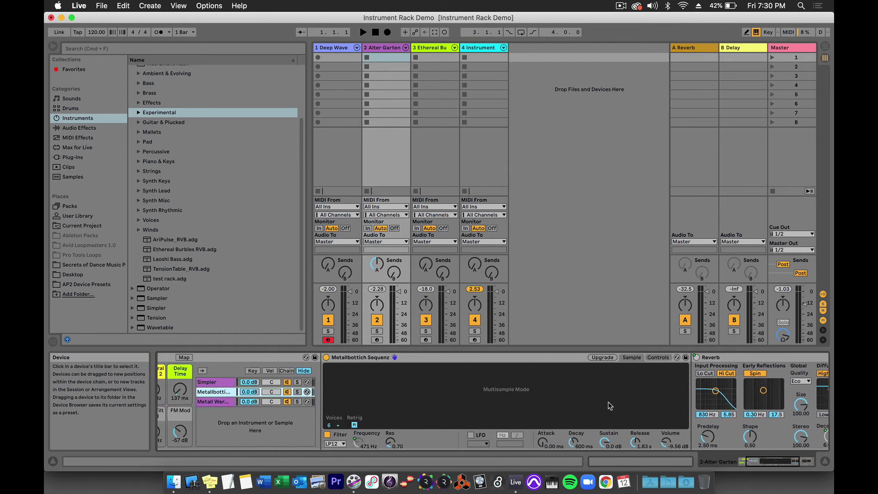
scroll(610, 406, left, 3)
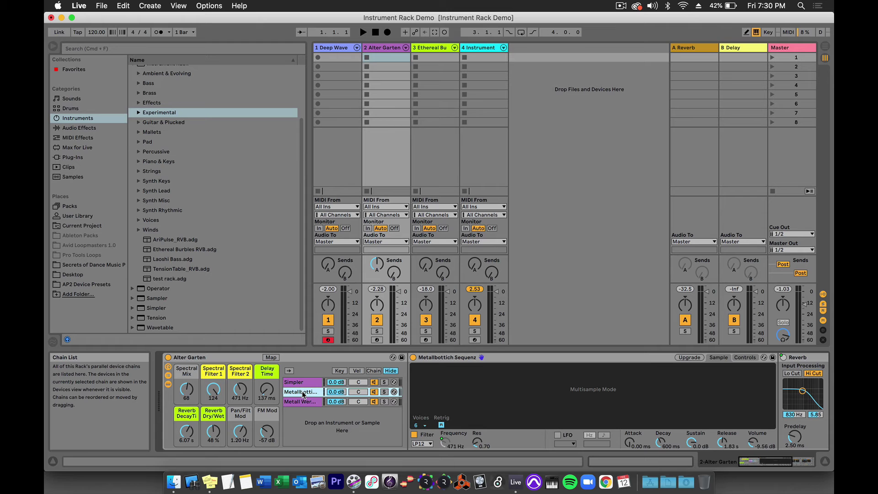
scroll(705, 403, right, 4)
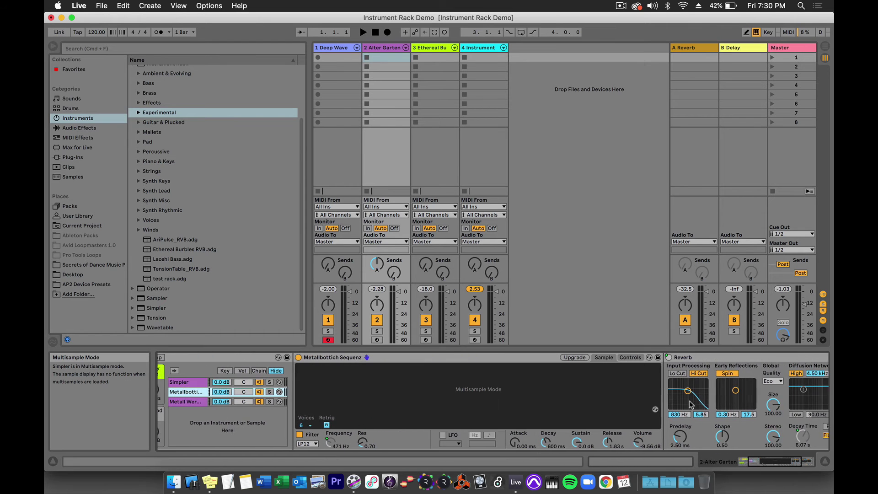
scroll(398, 392, left, 4)
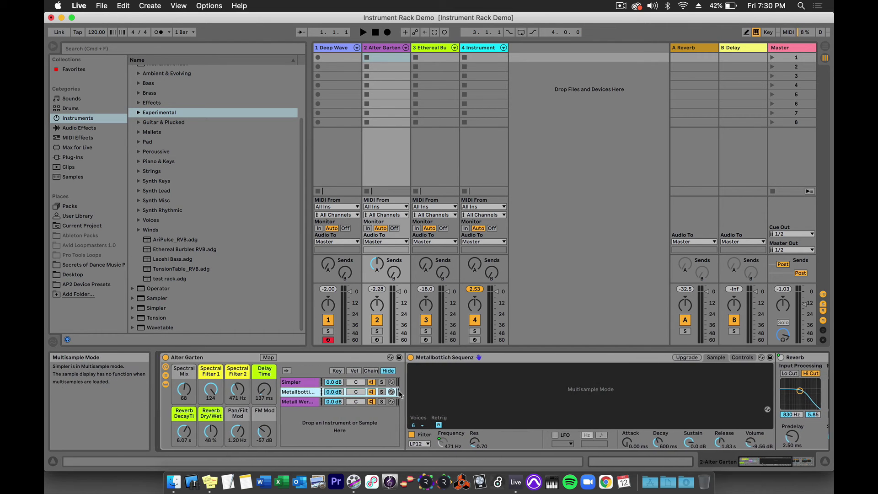
Show the Alter Garten rack's Metall Werkzeug chain and examine its devices, selecting the Delay's right delay time.
click(308, 402)
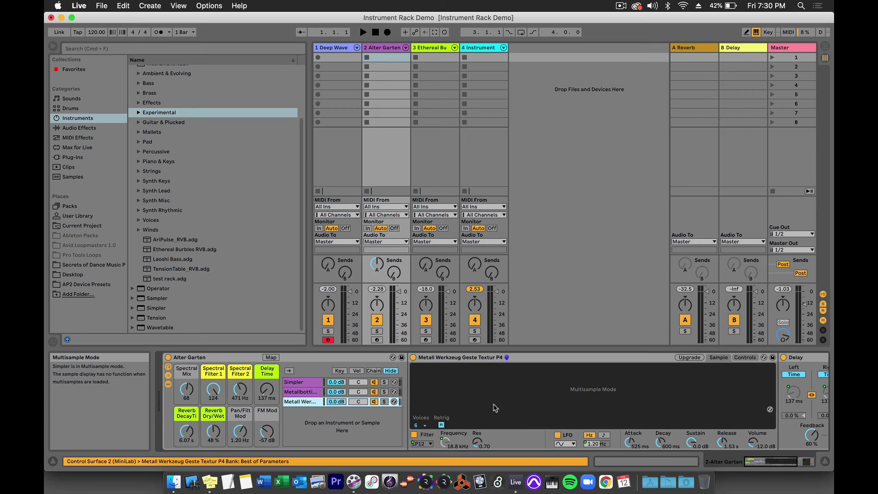
scroll(496, 407, right, 7)
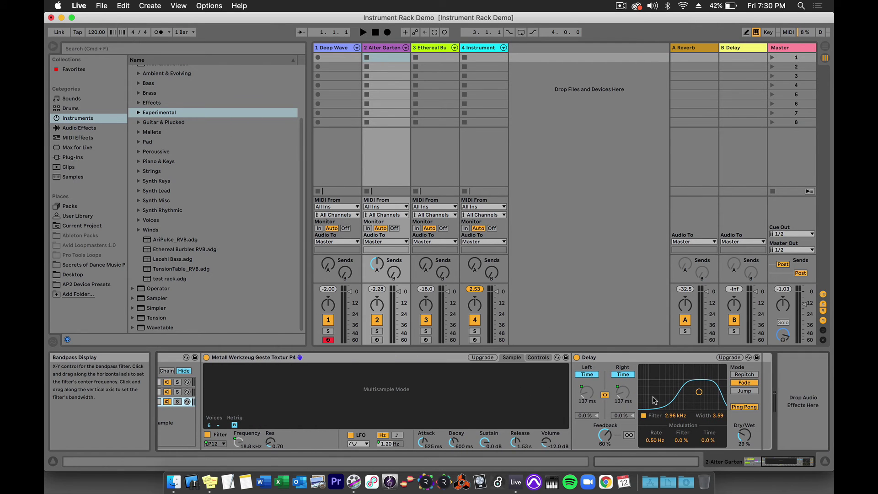
click(621, 388)
scroll(592, 397, left, 7)
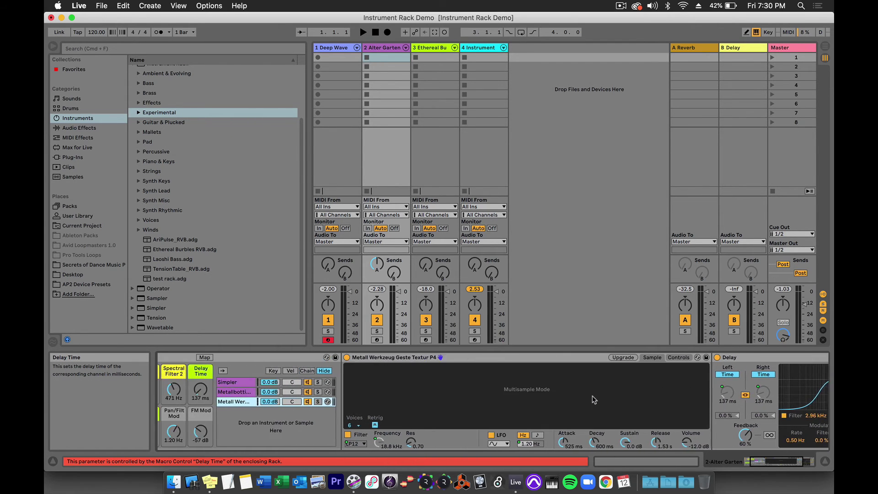
Switch to the Alter Garten rack's Simpler chain and check which devices it contains.
key(Up)
key(Up)
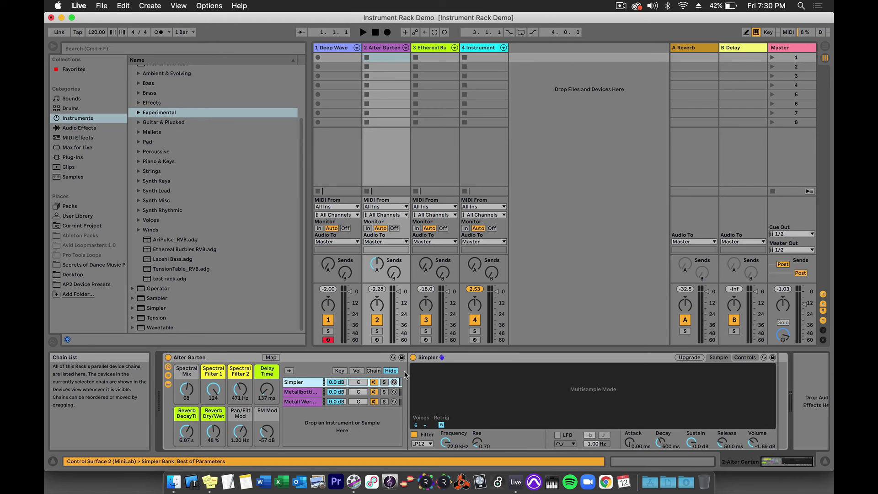
scroll(532, 408, right, 1)
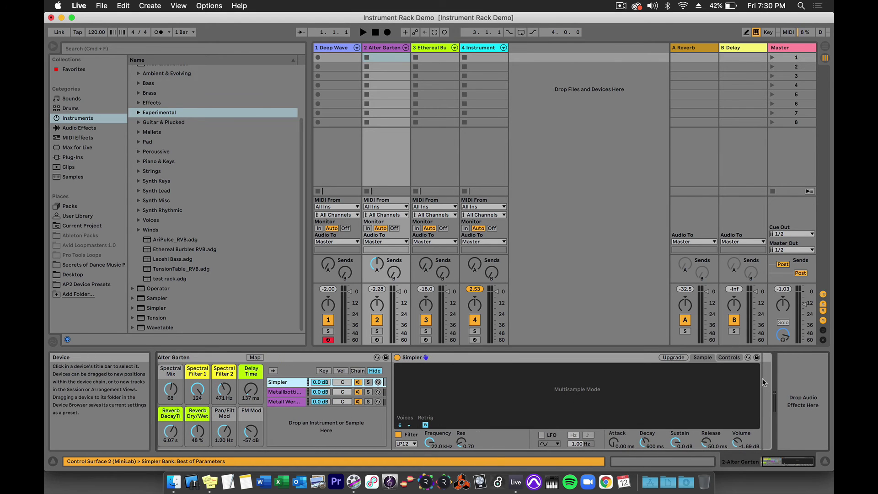
scroll(593, 406, left, 1)
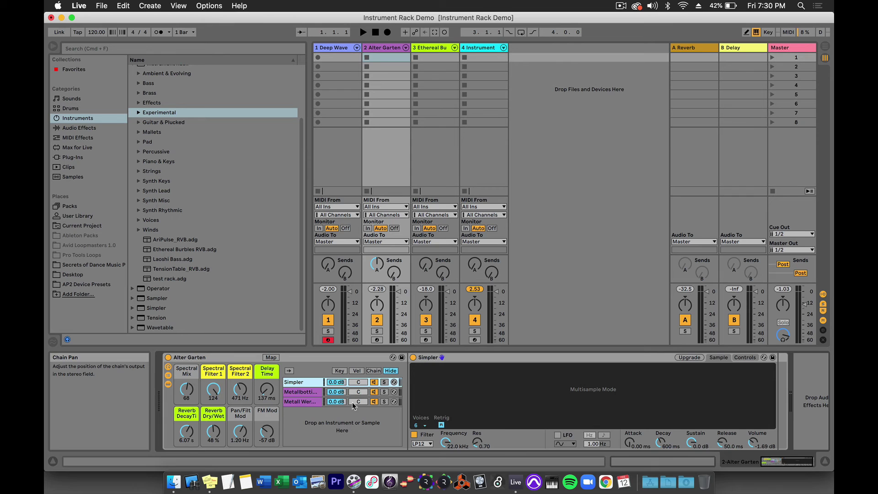
Review the Metallbottich chain's Simpler and Reverb once more, then return to the Metall Werkzeug chain.
click(318, 392)
scroll(455, 411, right, 3)
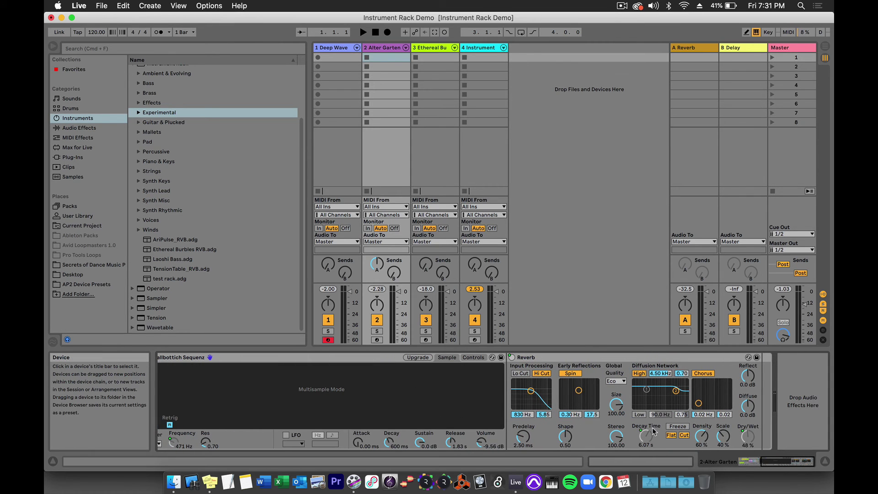
scroll(476, 414, left, 15)
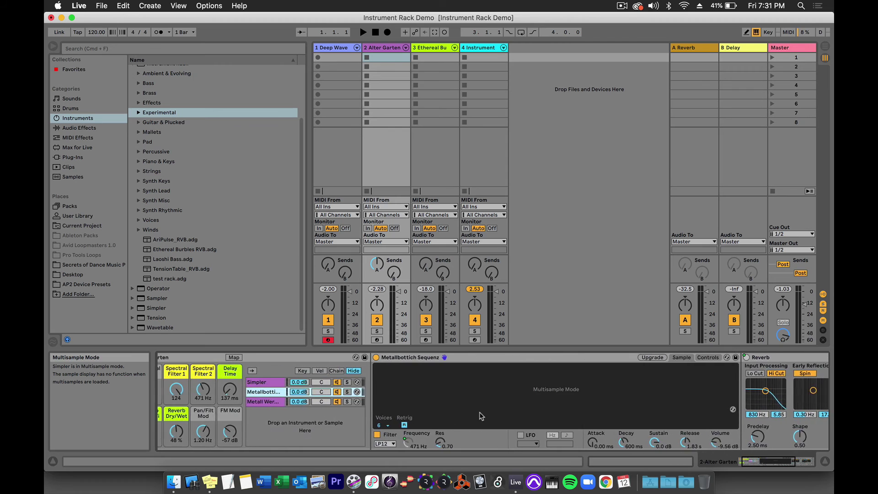
click(306, 402)
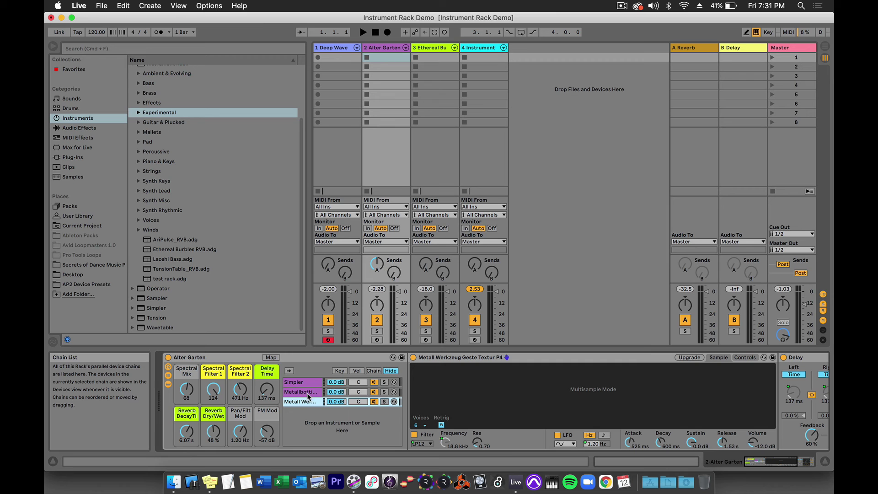
Select the Ethereal Burbles track and examine the devices in its rack's L10 Demo chain, from the C Minor scale through to Auto Filter.
click(429, 52)
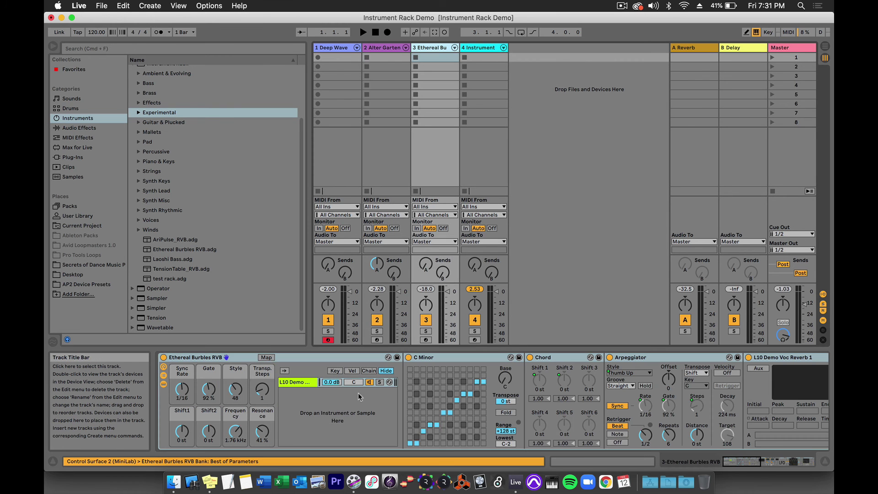
click(342, 422)
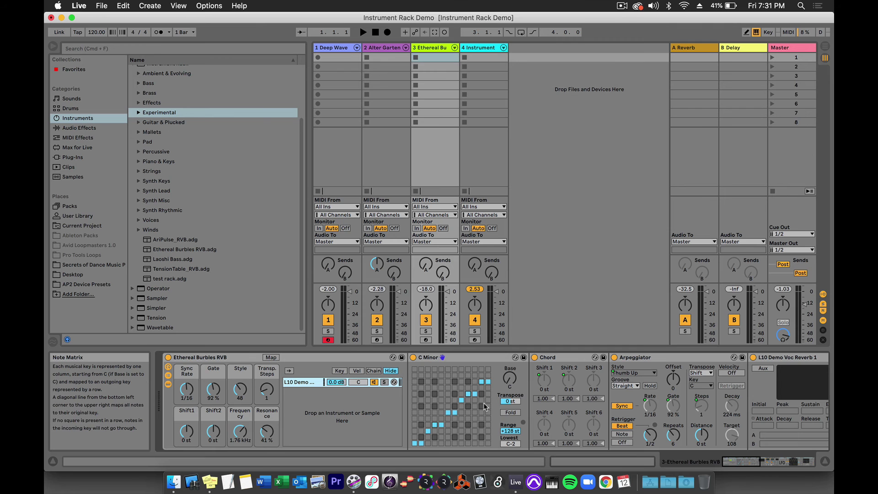
scroll(485, 407, right, 5)
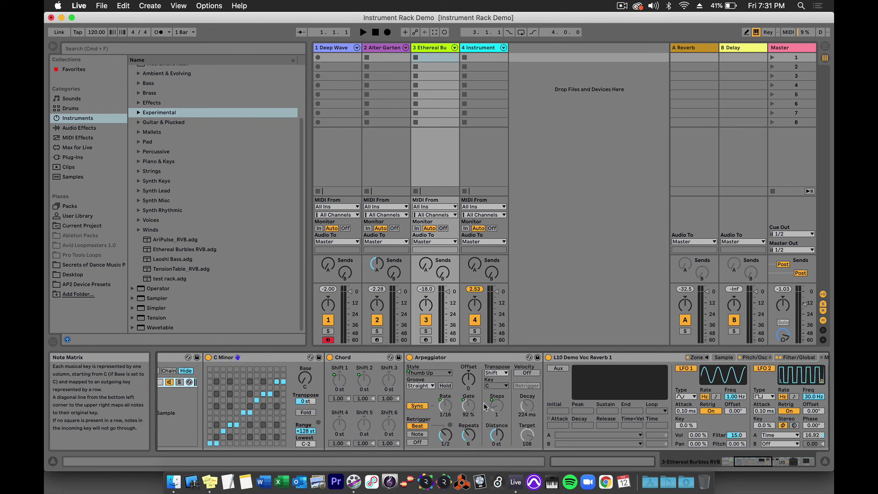
scroll(485, 406, right, 6)
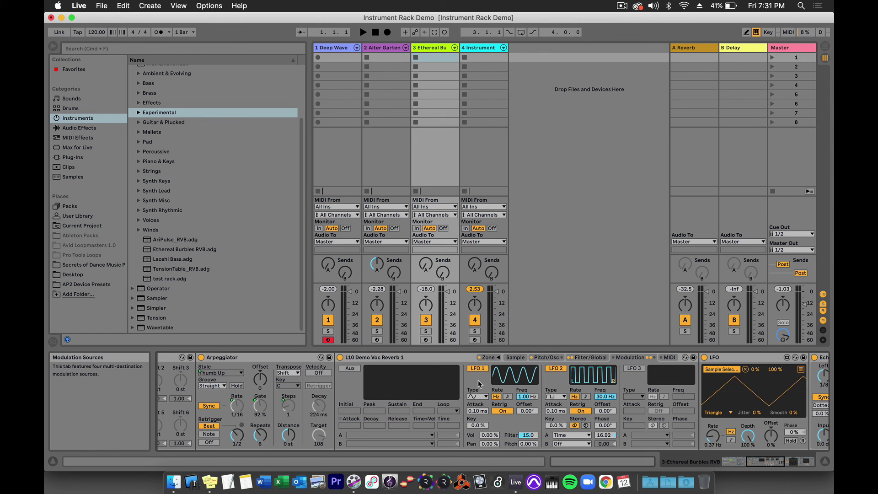
scroll(479, 380, right, 12)
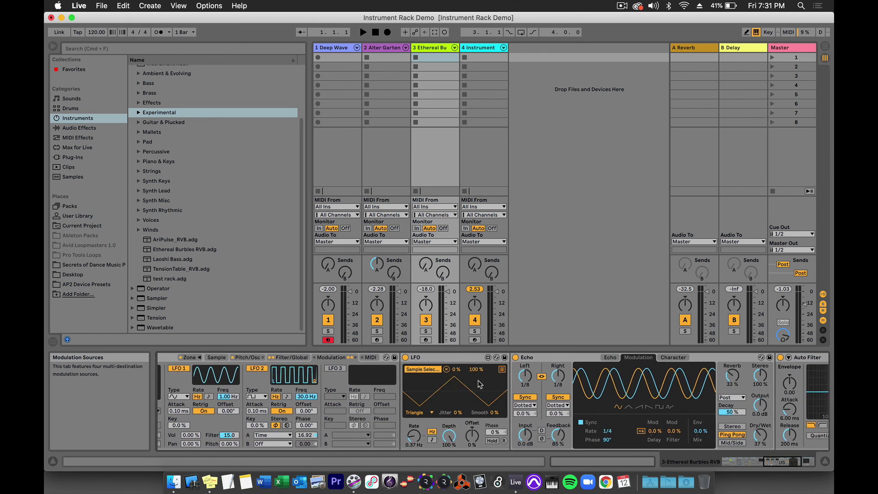
scroll(478, 380, right, 9)
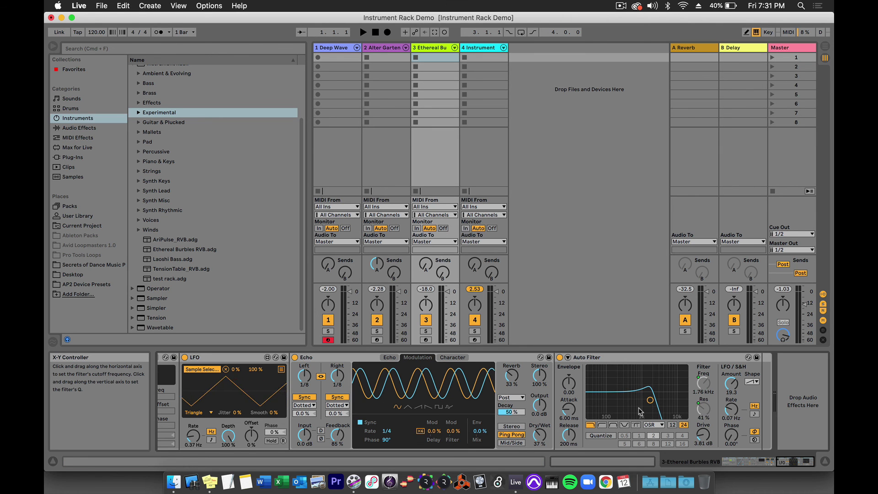
scroll(639, 411, left, 10)
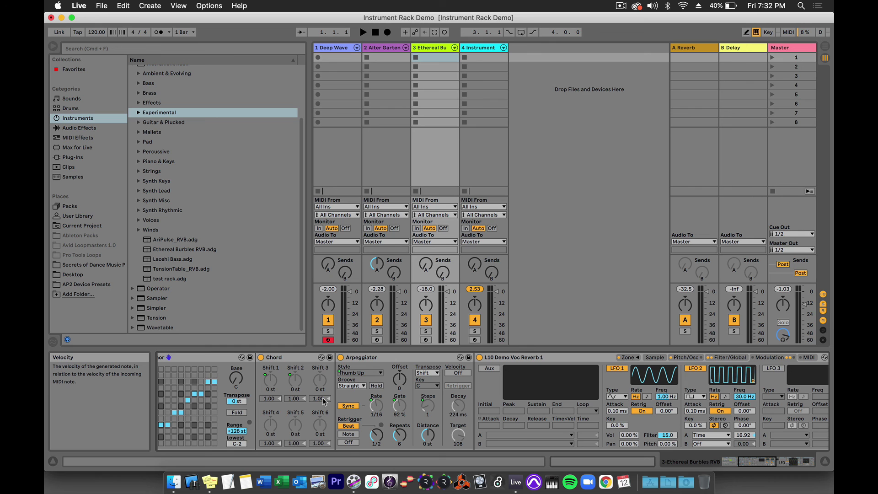
scroll(322, 397, left, 8)
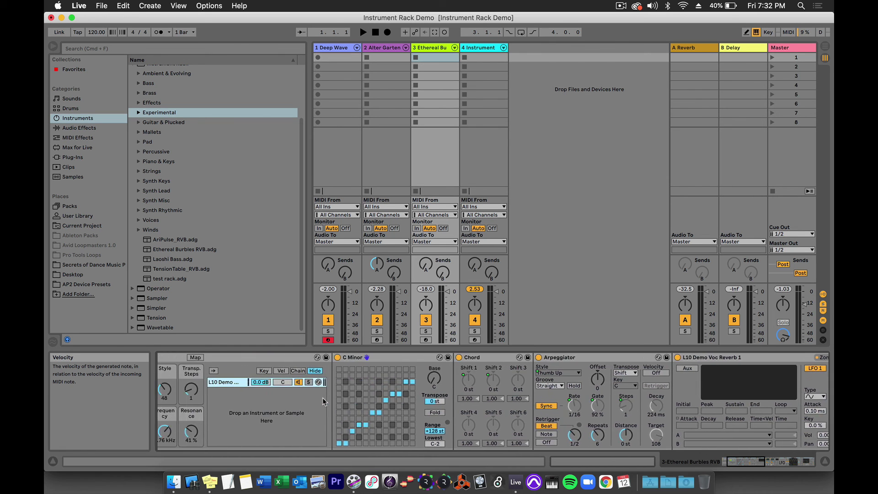